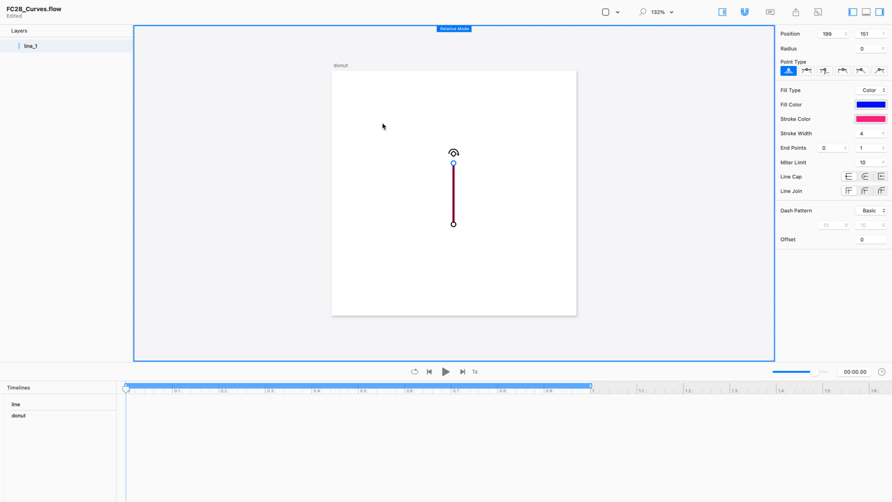
Step: Reposition the vertical line's endpoints to about (86, 200) and (330, 200) so that it lies horizontally
click(349, 69)
click(332, 65)
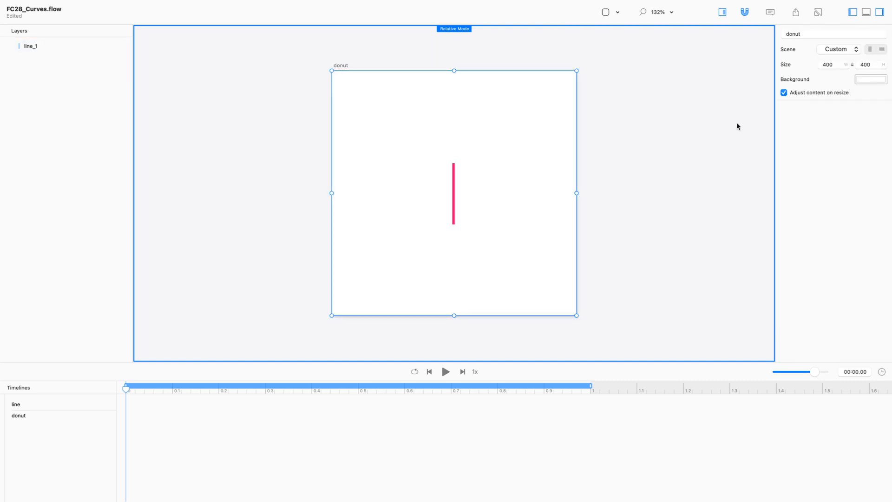
click(454, 180)
double_click(454, 213)
drag(453, 224, 385, 193)
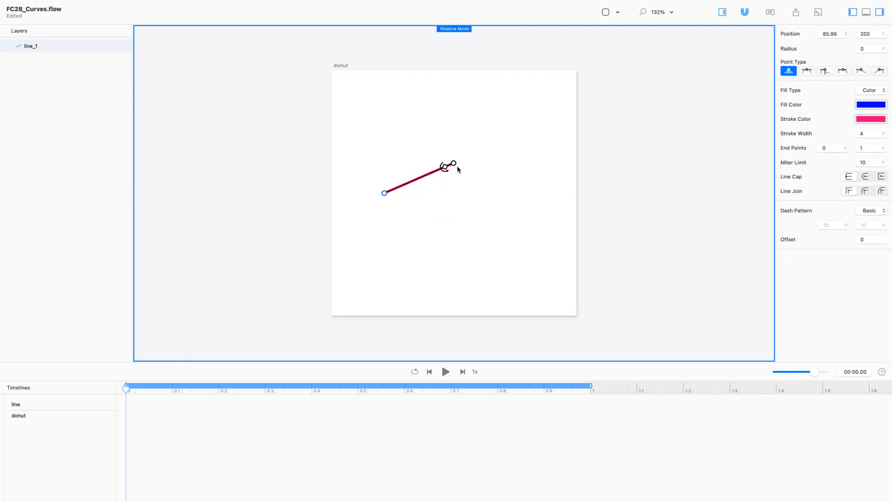
drag(453, 163, 533, 193)
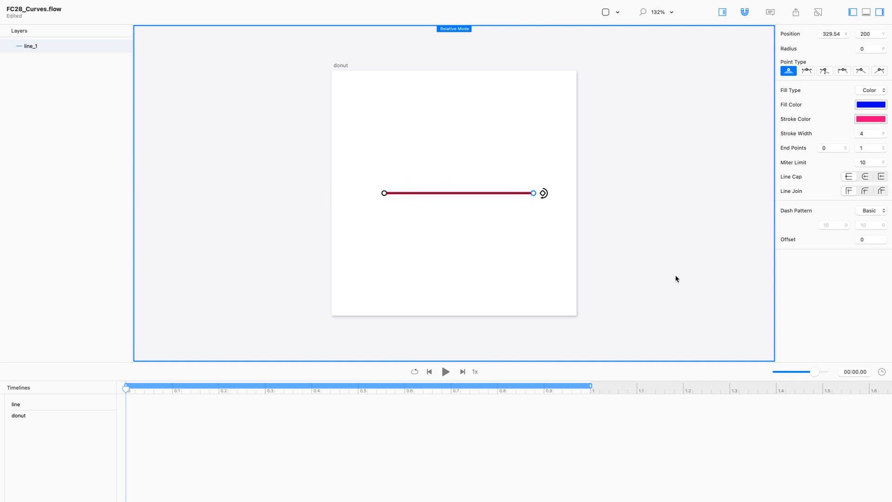
click(403, 240)
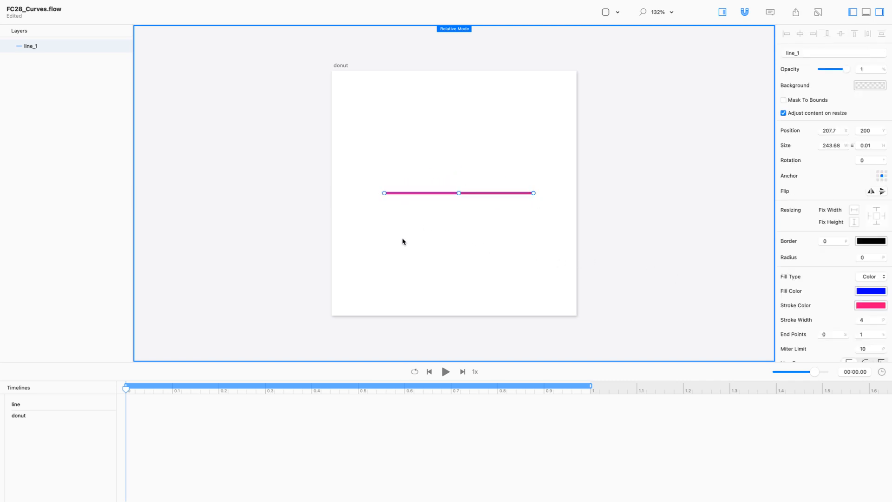
Step: Move the line's left endpoint to about X 78 and align both endpoints at Y 200
double_click(397, 193)
click(384, 194)
mouse_move(383, 193)
mouse_down()
mouse_move(378, 166)
mouse_move(382, 220)
mouse_move(379, 194)
mouse_up()
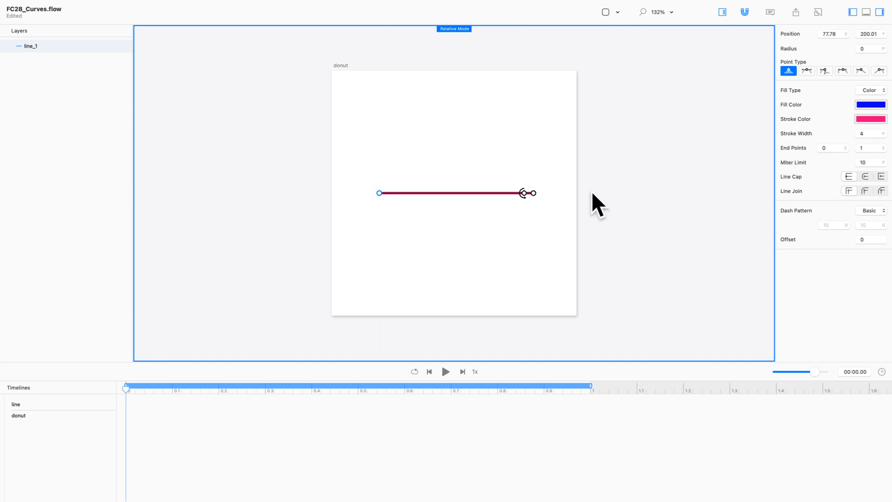
drag(591, 163, 349, 215)
click(874, 32)
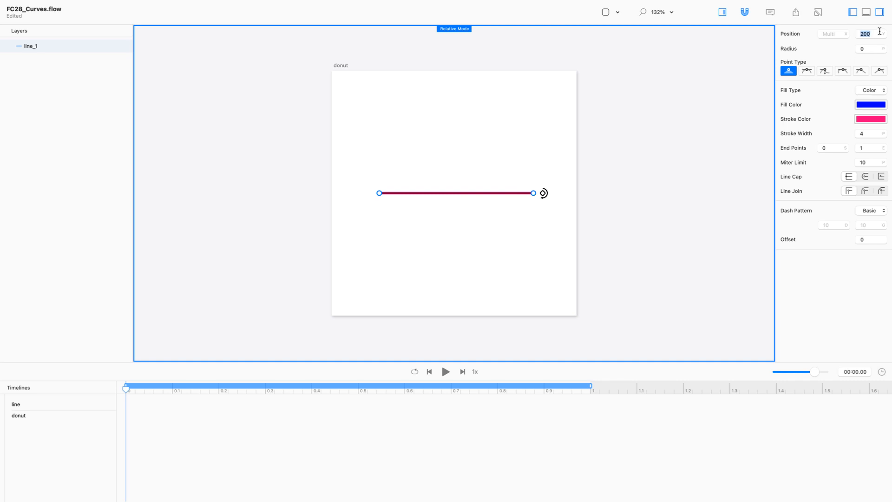
click(344, 159)
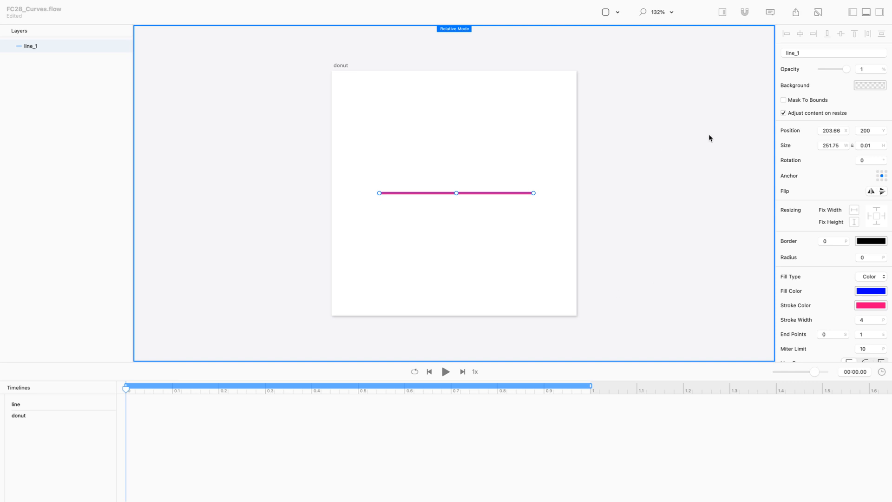
Step: Rename the line_1 layer as line
click(807, 50)
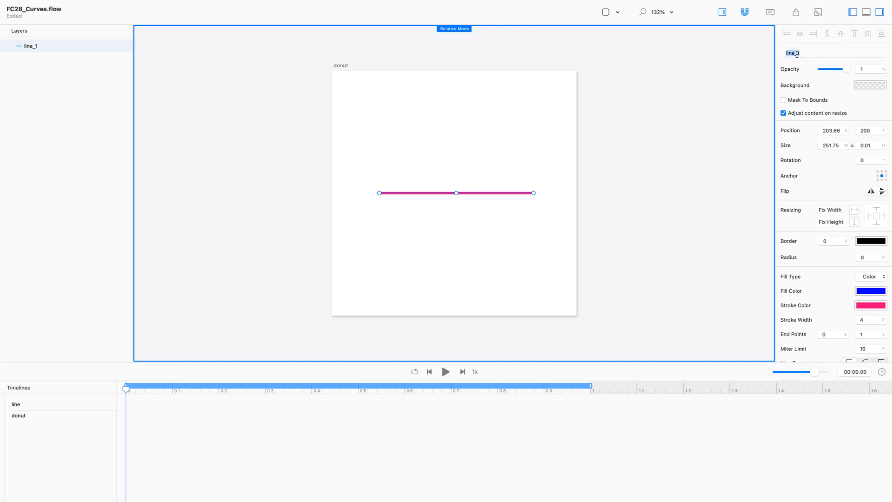
text(line)
key(Return)
Step: Set the line's width to 280 and its X position to 200
click(833, 145)
double_click(833, 145)
text(280)
key(Return)
double_click(827, 130)
text(200)
key(Return)
Step: Set the line's stroke width to 40
double_click(858, 319)
text(40)
key(Return)
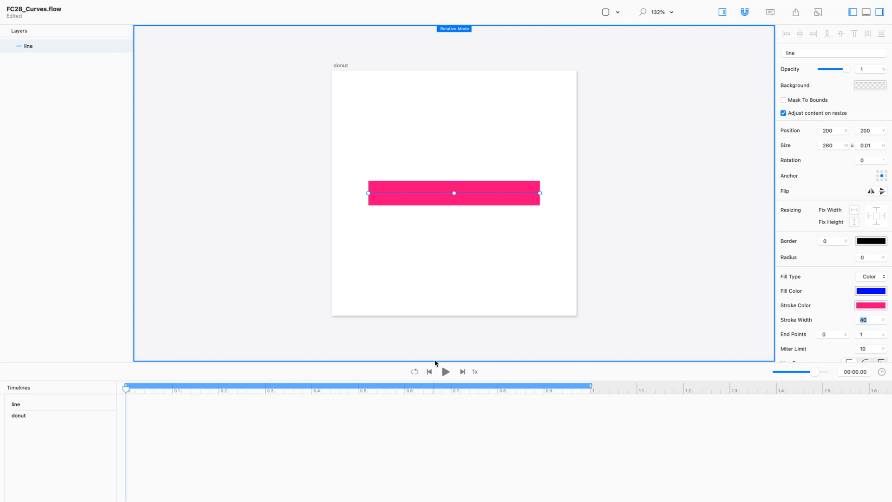
Step: Set the line's stroke width to 20 and give it a round line cap
drag(437, 361, 441, 418)
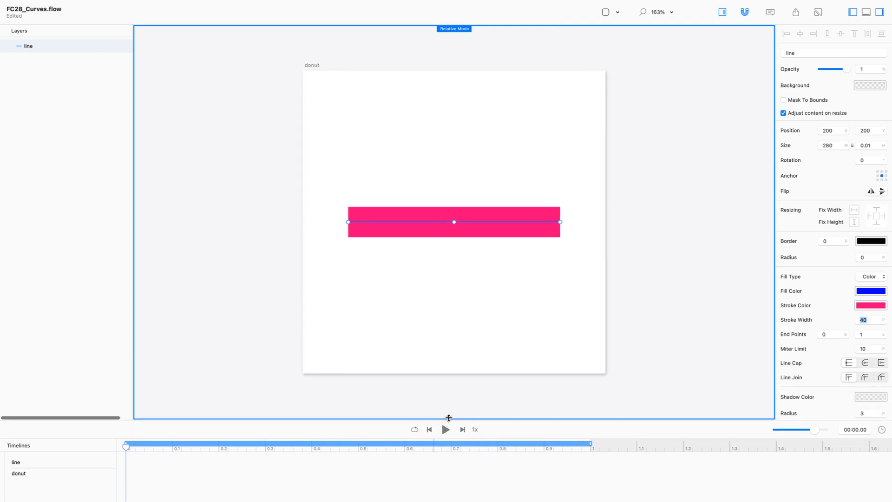
click(873, 320)
key(BackSpace)
key(BackSpace)
text(20)
key(Return)
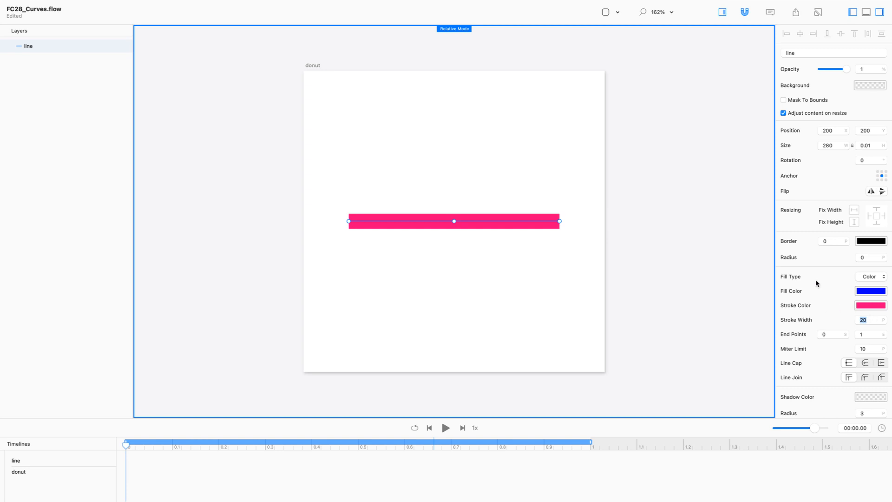
key(super+plus)
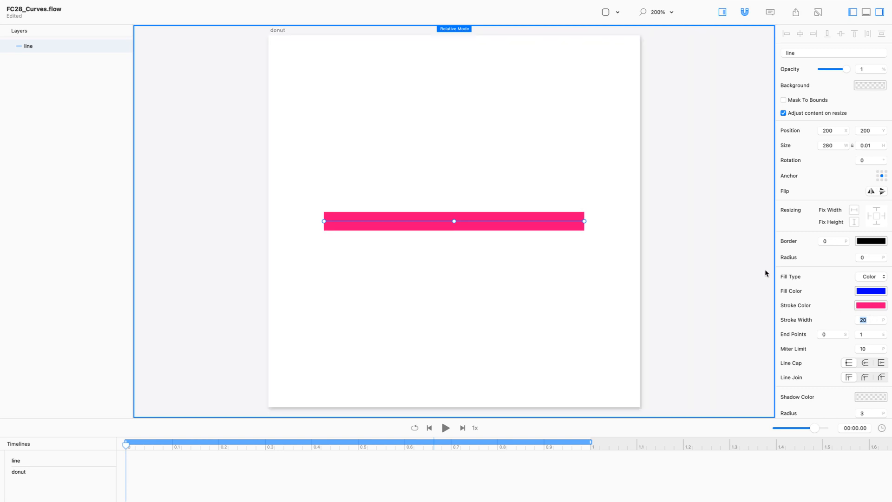
click(865, 363)
Step: Switch the line's right endpoint to mirrored handles and bend the line by moving the outer handle to about (31, -29)
double_click(389, 225)
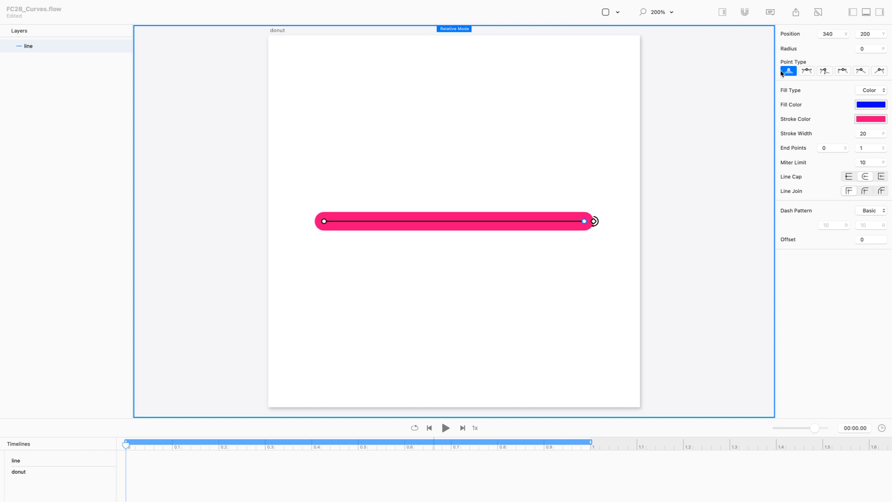
click(809, 71)
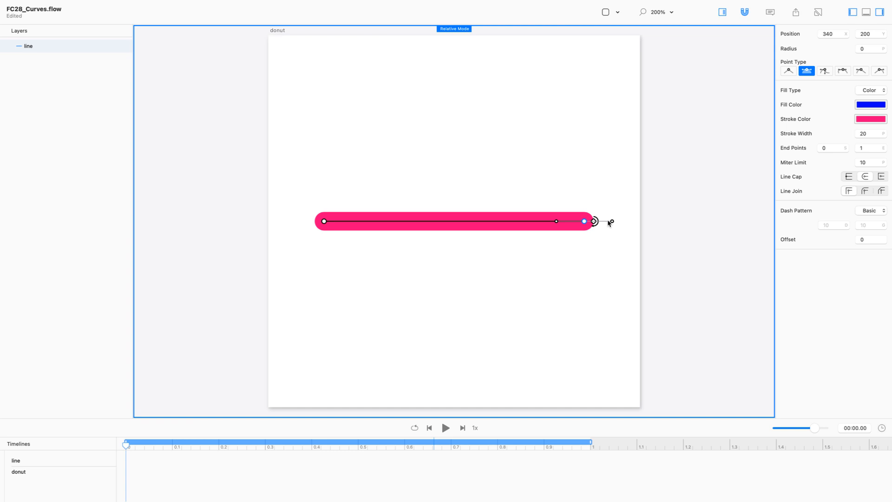
drag(612, 222, 613, 195)
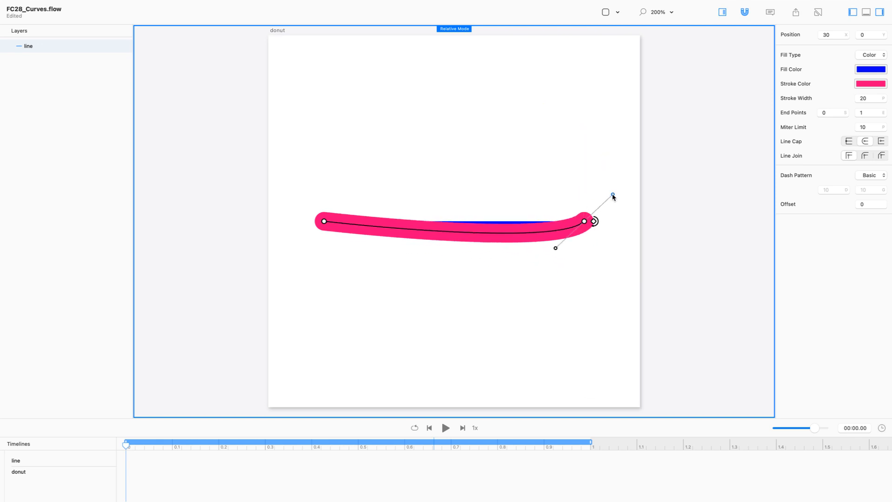
Step: Set the opacity of the line's blue fill color to 0%
click(872, 72)
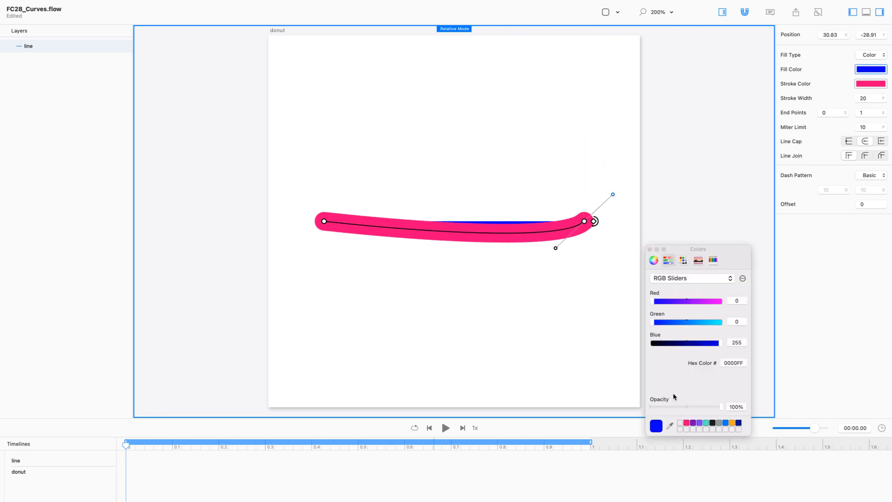
click(735, 407)
text(0)
key(Return)
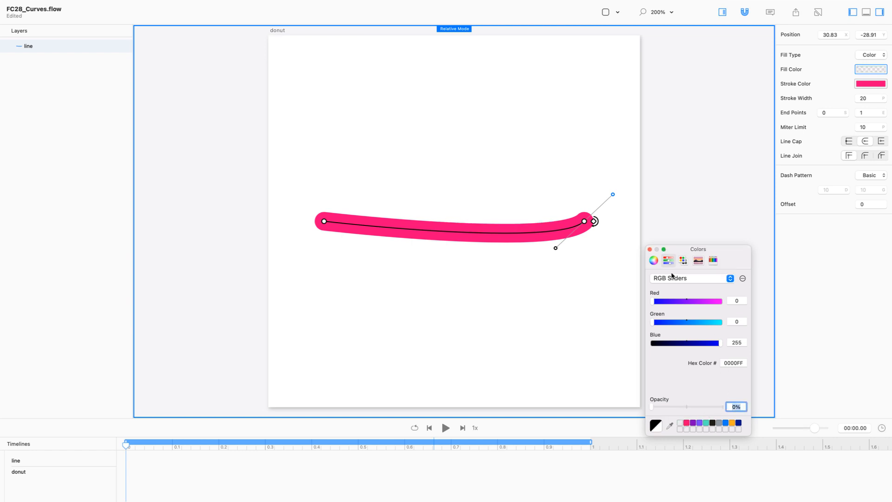
click(625, 175)
click(584, 222)
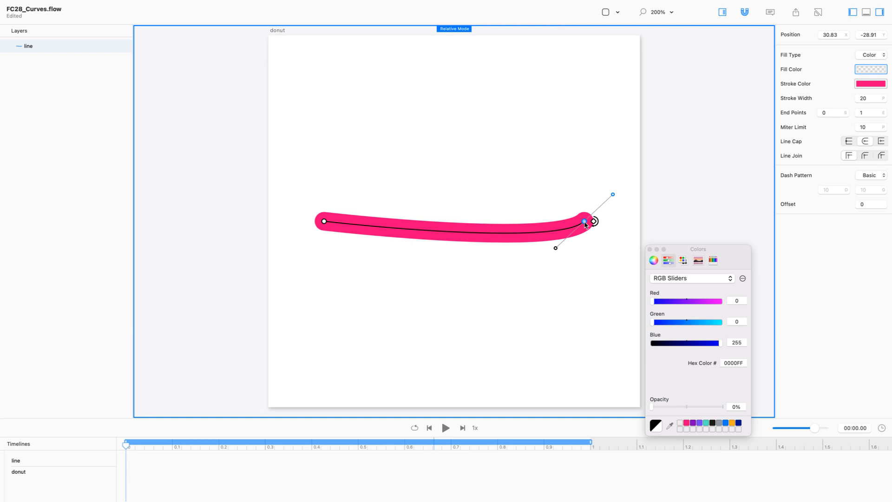
click(649, 249)
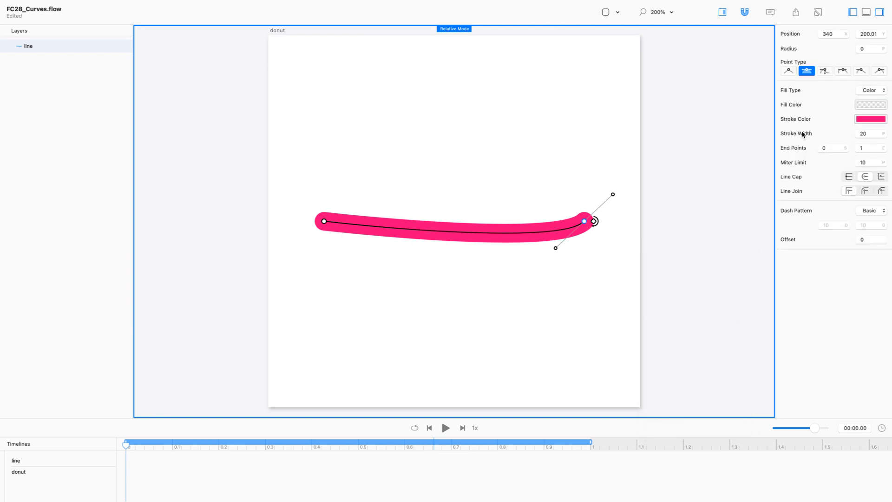
Step: Try the disconnected point type on the line's right endpoint and return the point to straight
click(829, 71)
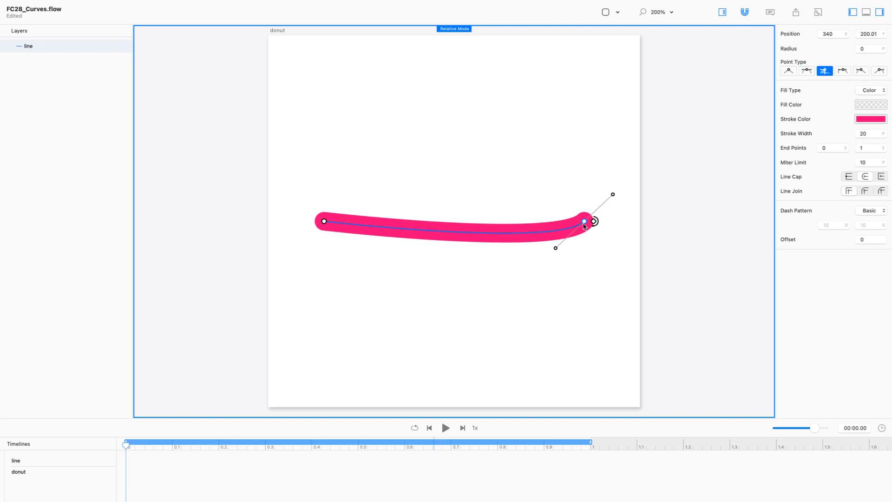
drag(614, 197, 617, 193)
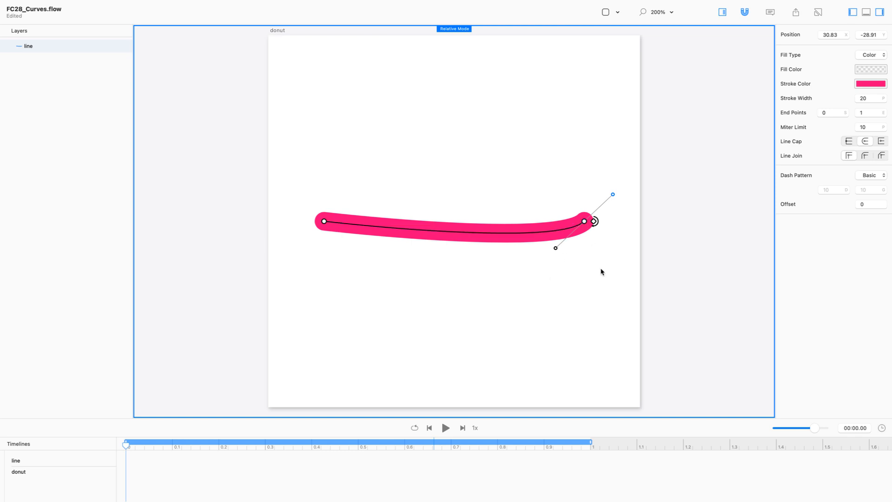
key(Escape)
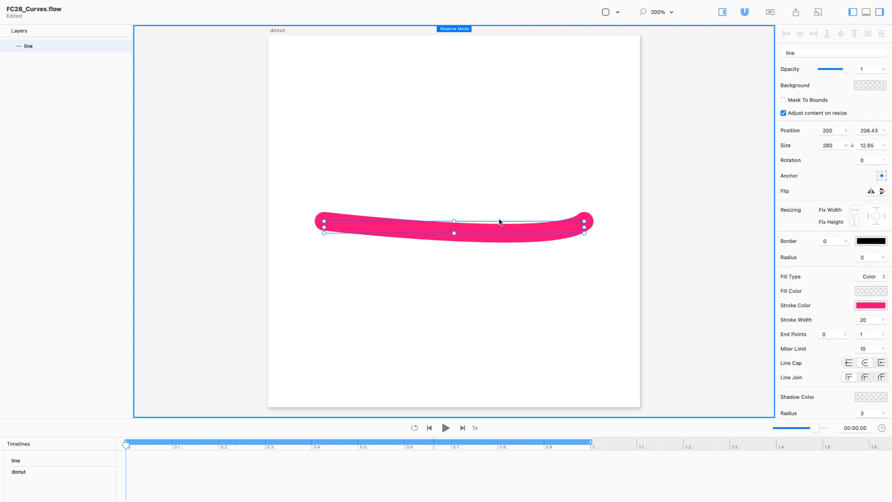
double_click(502, 234)
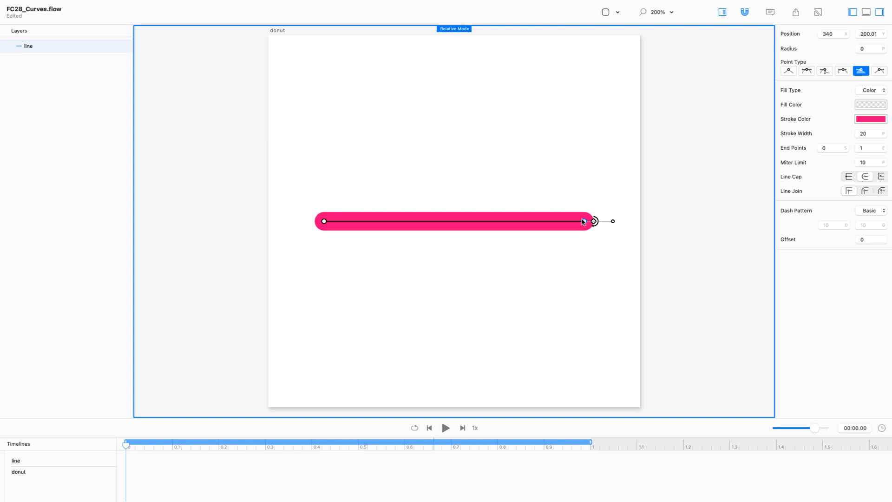
click(788, 71)
Step: Add a point at the middle of the line and raise it to Y 80 to form a peak
click(457, 222)
mouse_move(458, 223)
mouse_down()
mouse_move(472, 221)
mouse_move(456, 225)
mouse_up()
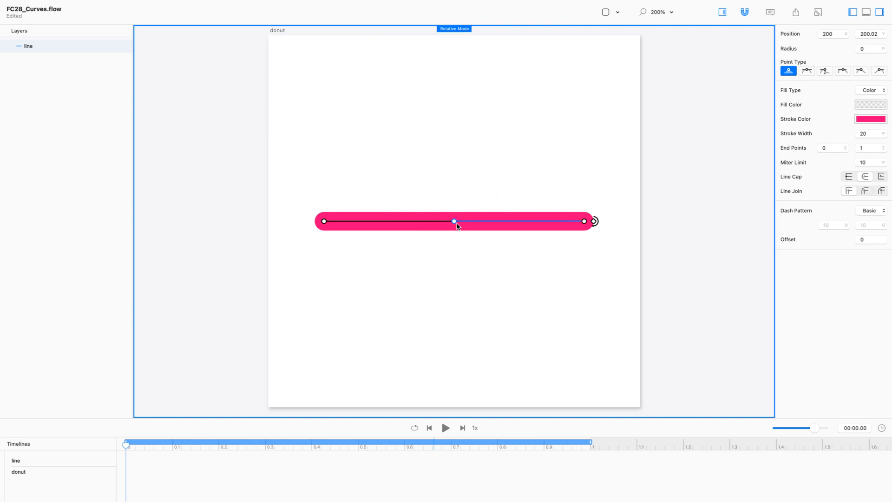
drag(453, 221, 455, 114)
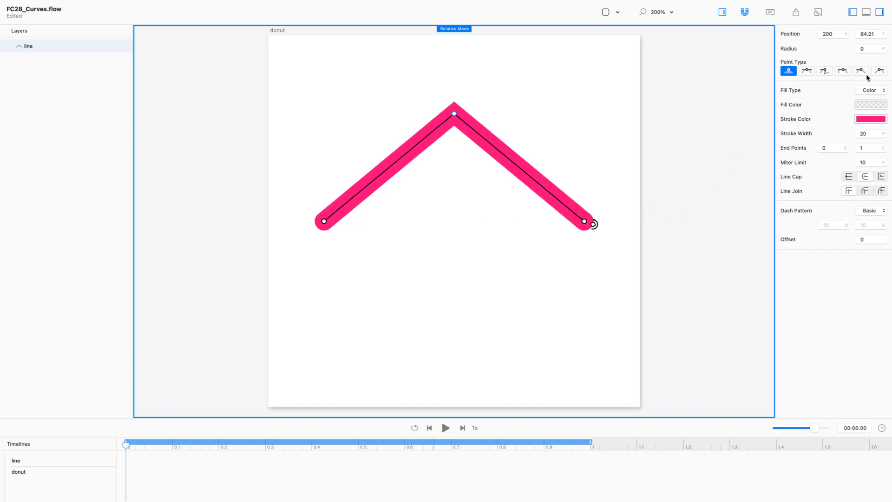
click(868, 34)
text(80)
key(Return)
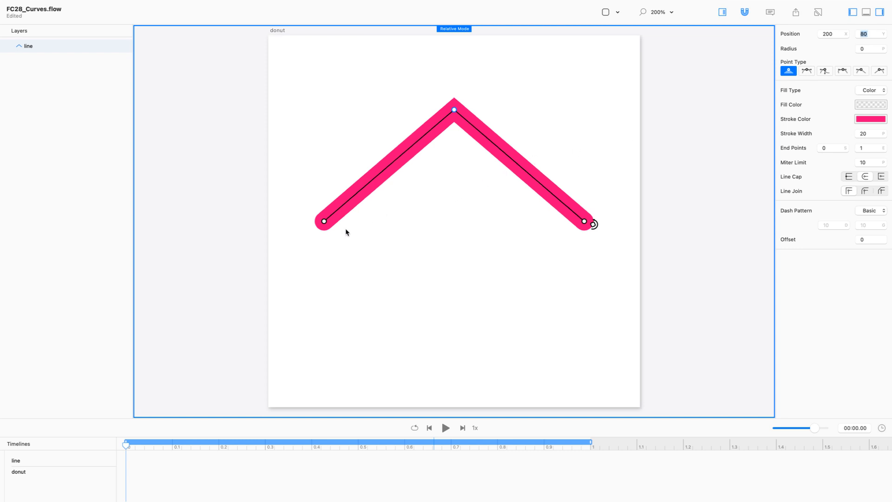
Step: Give the peak point mirrored handles and extend them horizontally to about 119 on each side to form an arch
click(324, 221)
click(454, 111)
click(583, 223)
click(454, 110)
click(807, 71)
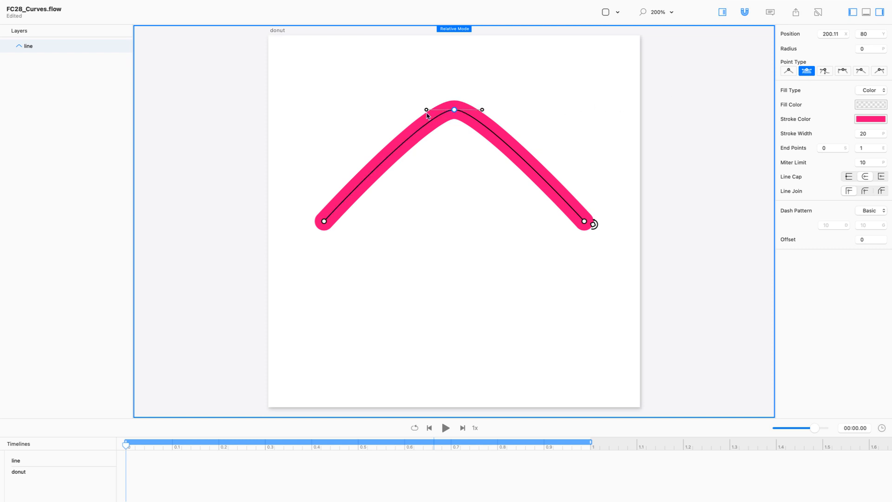
click(426, 111)
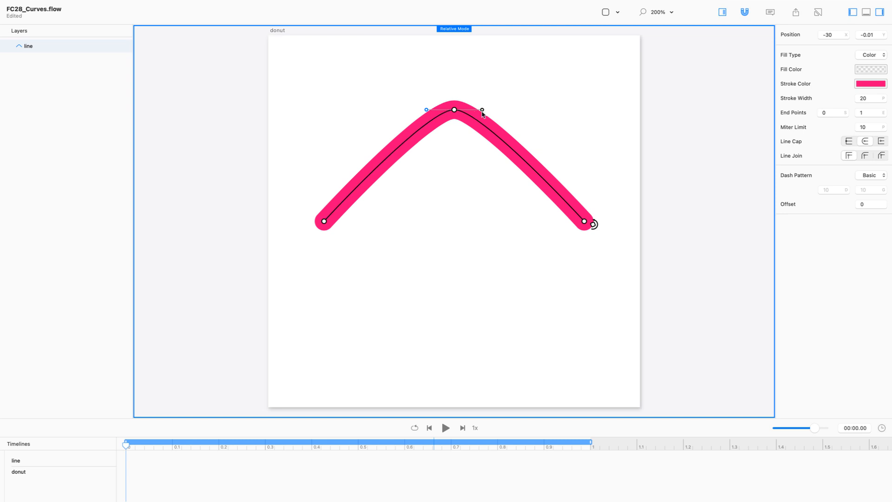
drag(482, 111, 566, 112)
click(455, 218)
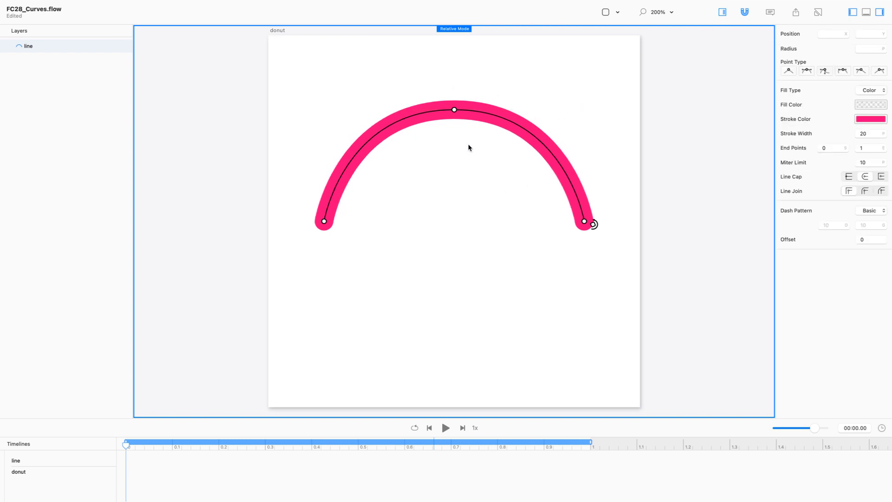
Step: Switch the peak point to disconnected handles and move its right handle down and inward to about (-55, 106)
click(453, 110)
click(824, 72)
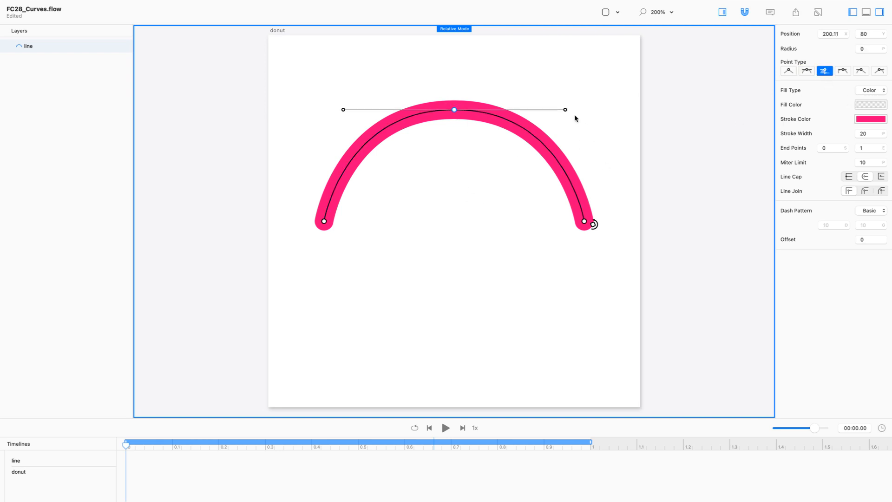
drag(564, 110, 403, 208)
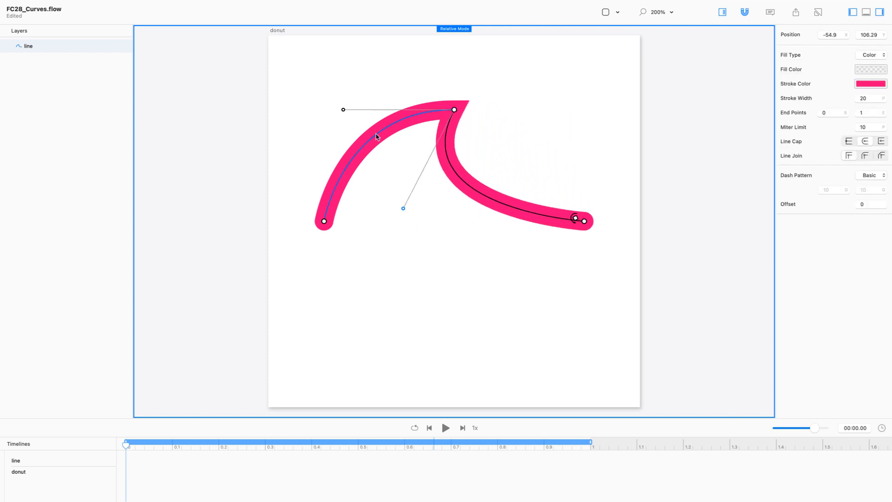
click(343, 111)
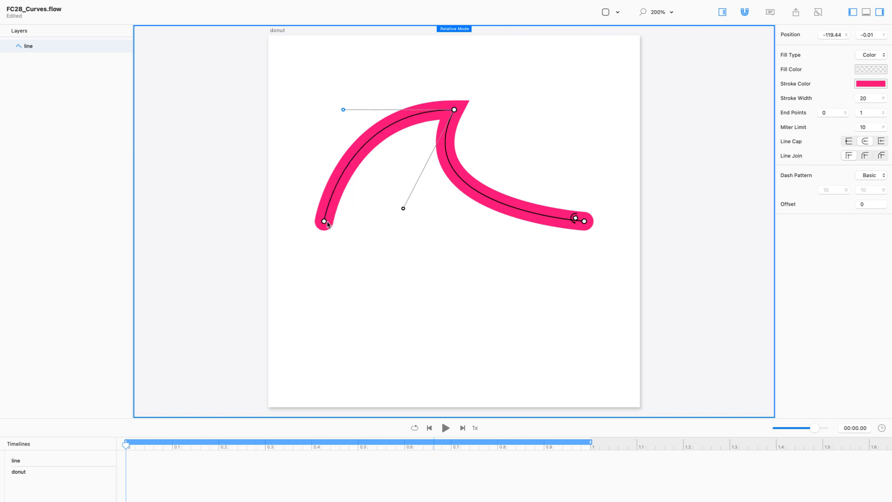
click(455, 110)
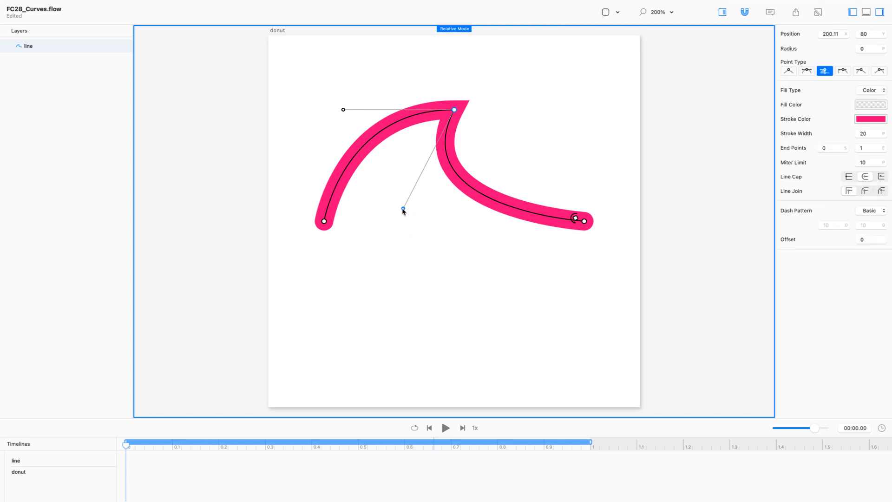
click(403, 209)
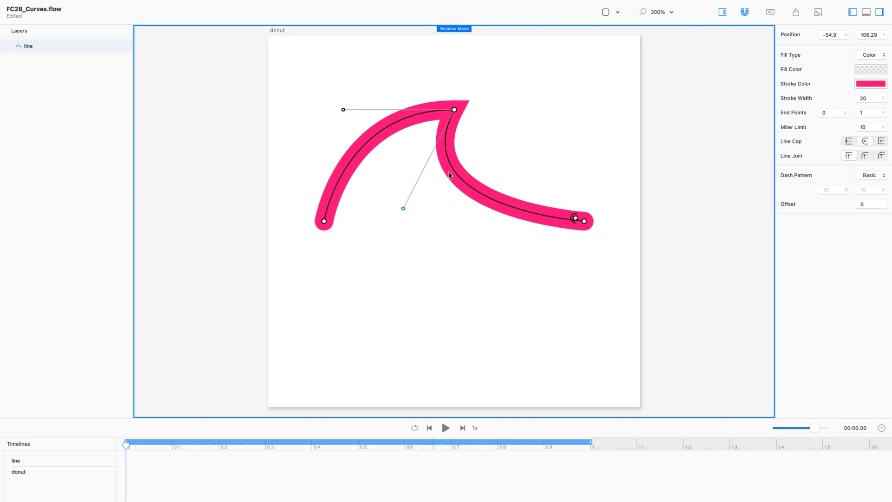
click(584, 222)
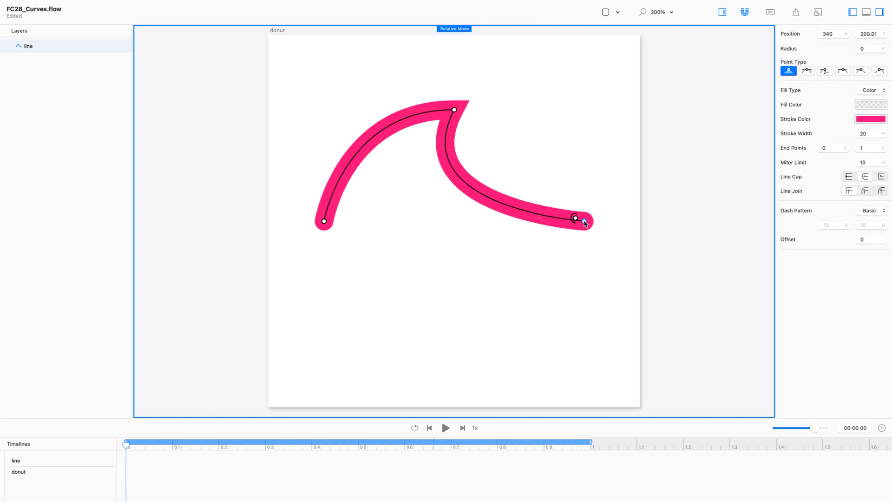
Step: Move the peak's disconnected right handle to about (-12, 84), and switch the point to asymmetric handles with a shorter right handle
click(455, 113)
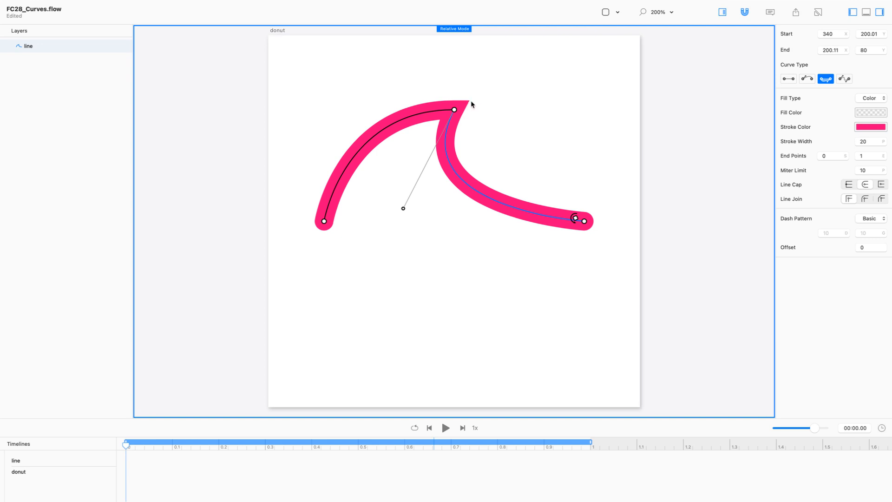
drag(402, 208, 443, 189)
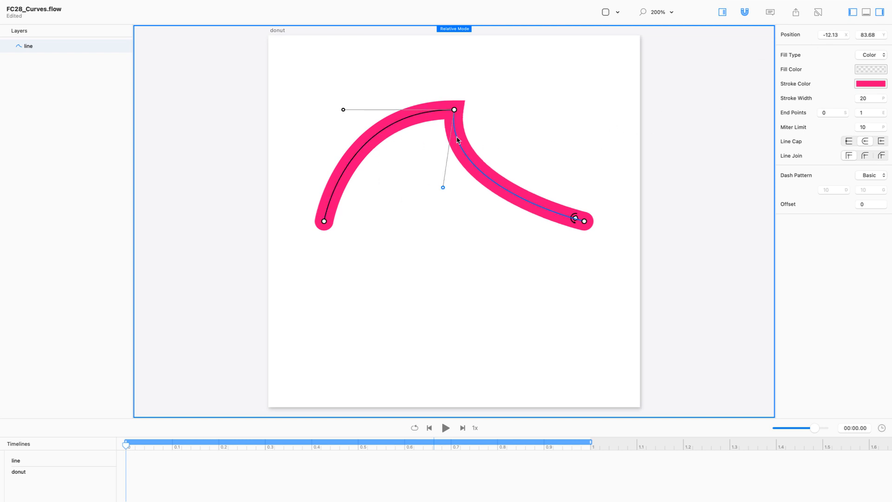
click(454, 110)
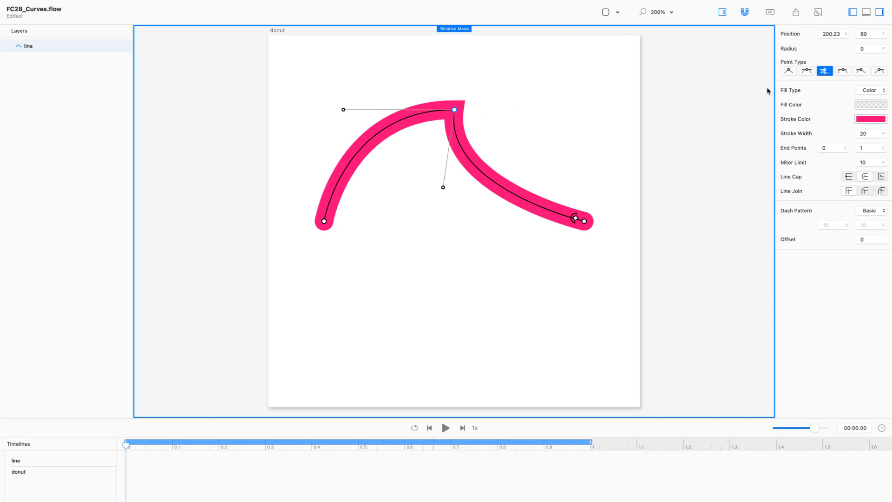
click(842, 71)
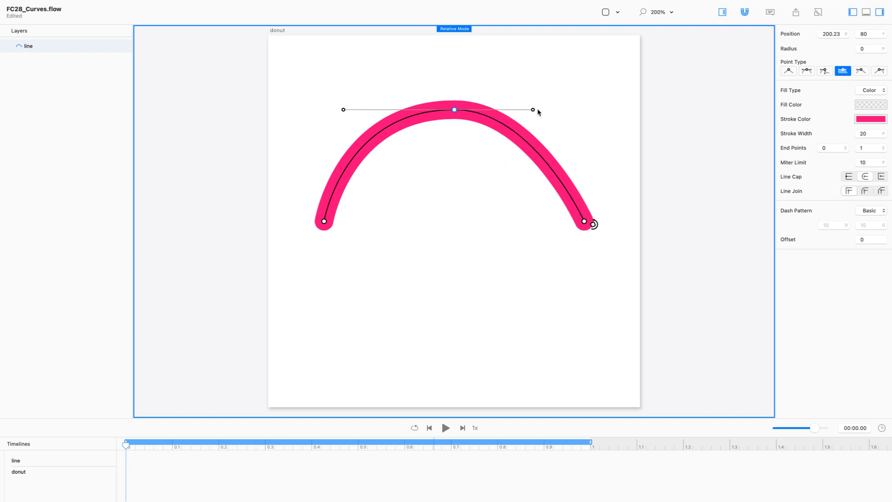
drag(534, 110, 480, 107)
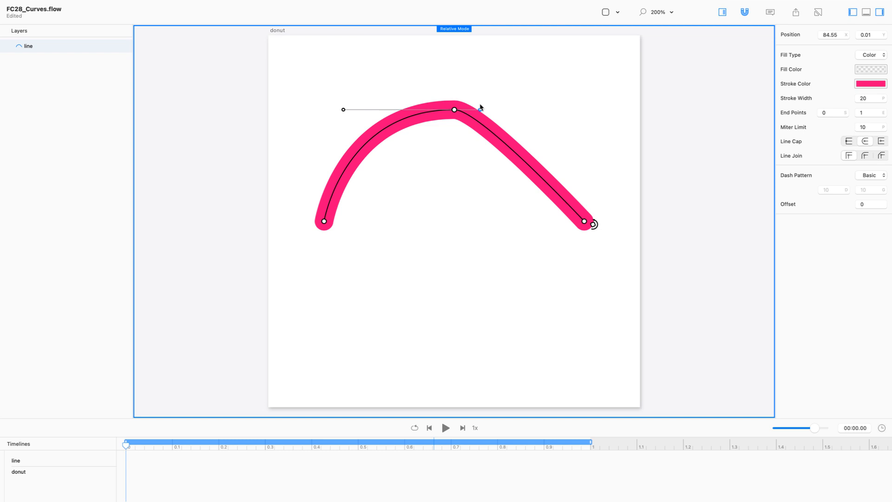
key(Escape)
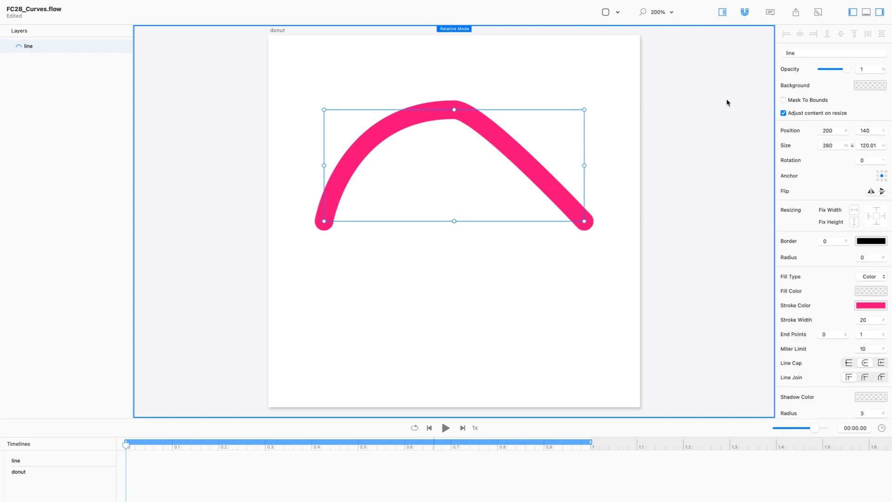
Step: Try the single-handle point types on the line's peak, alternating between a right handle only and a left handle only
double_click(424, 123)
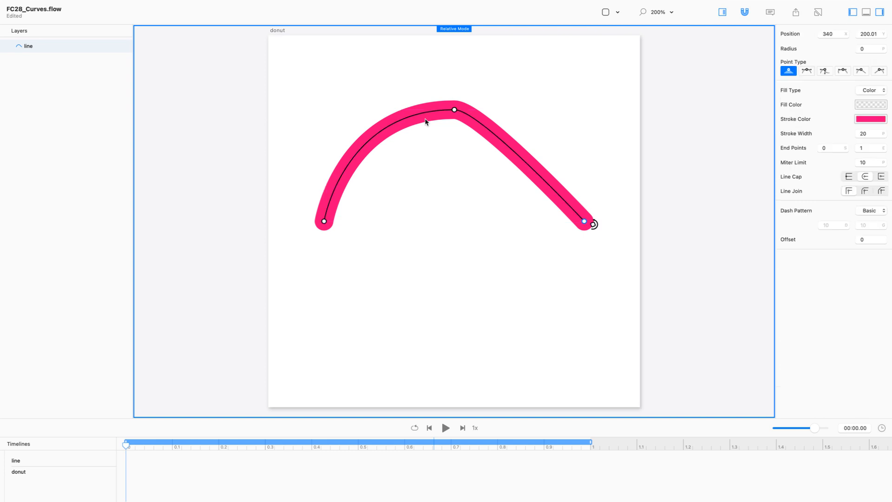
click(454, 110)
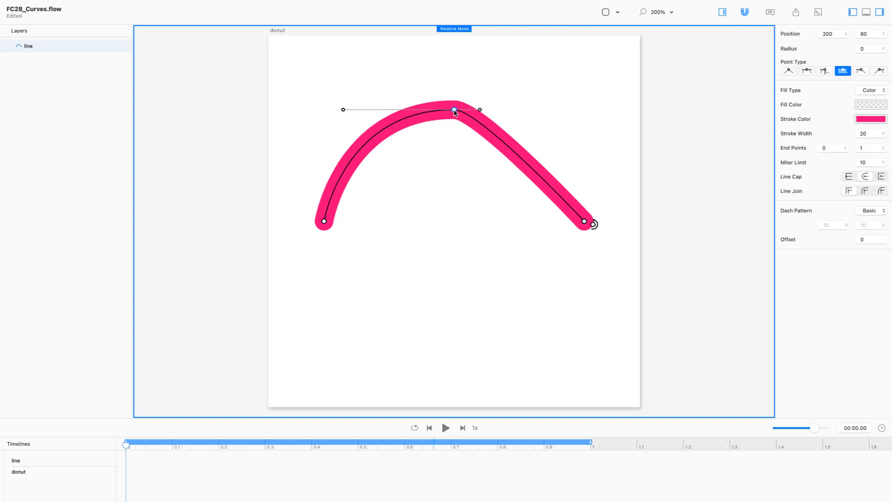
click(859, 72)
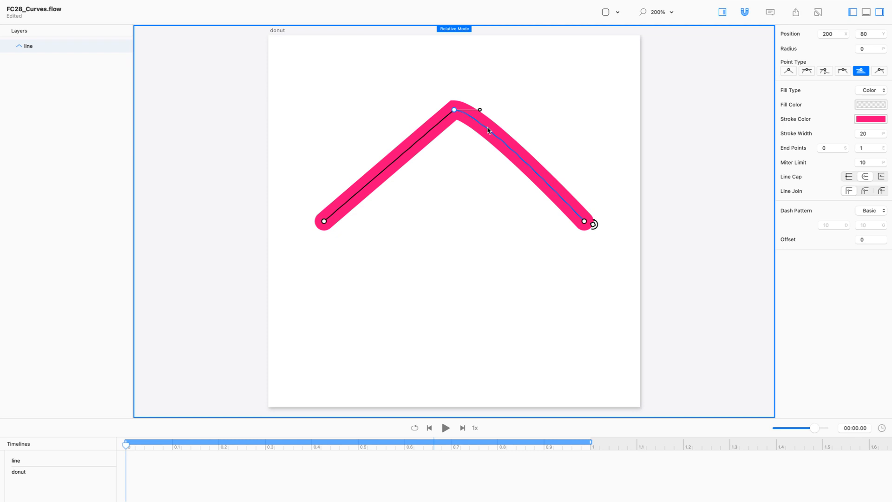
click(882, 72)
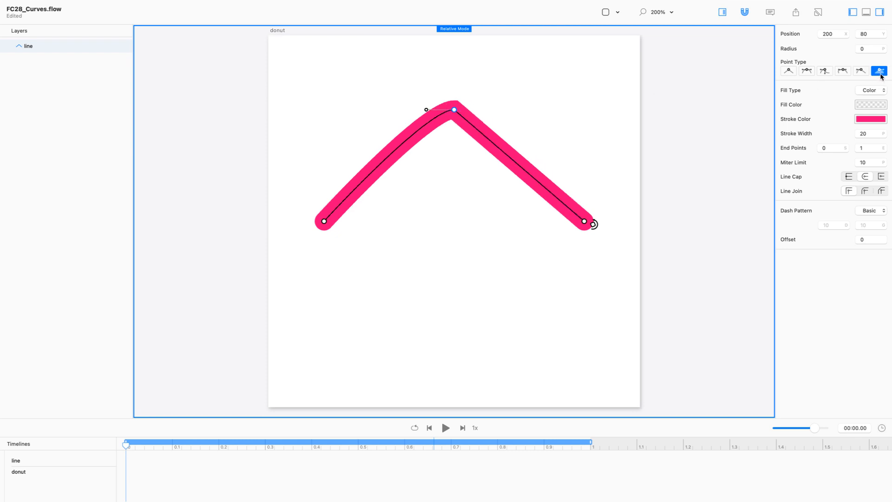
click(863, 72)
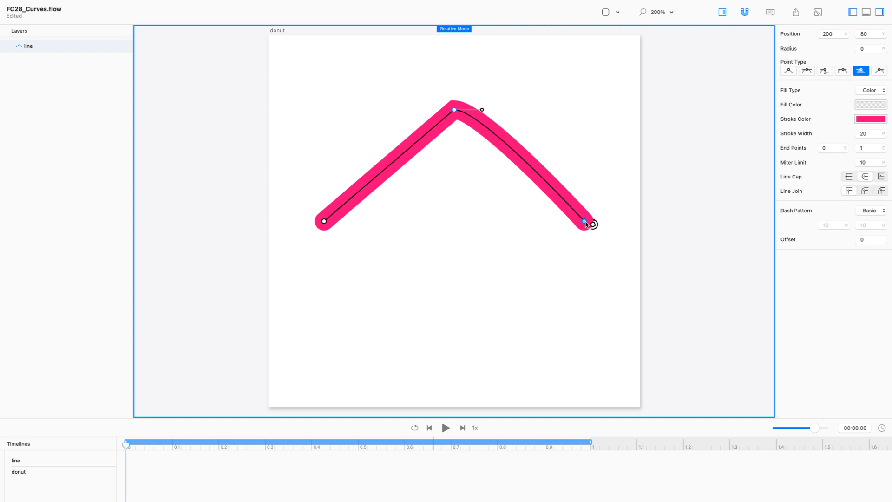
click(585, 222)
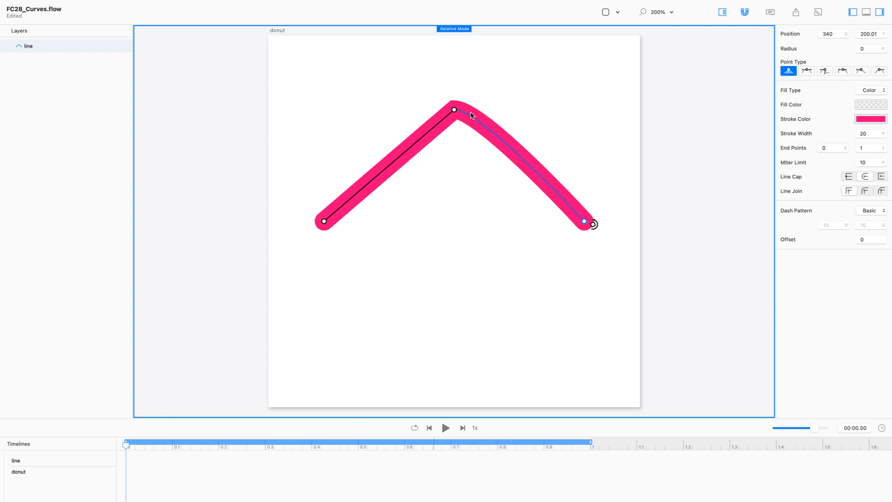
click(454, 111)
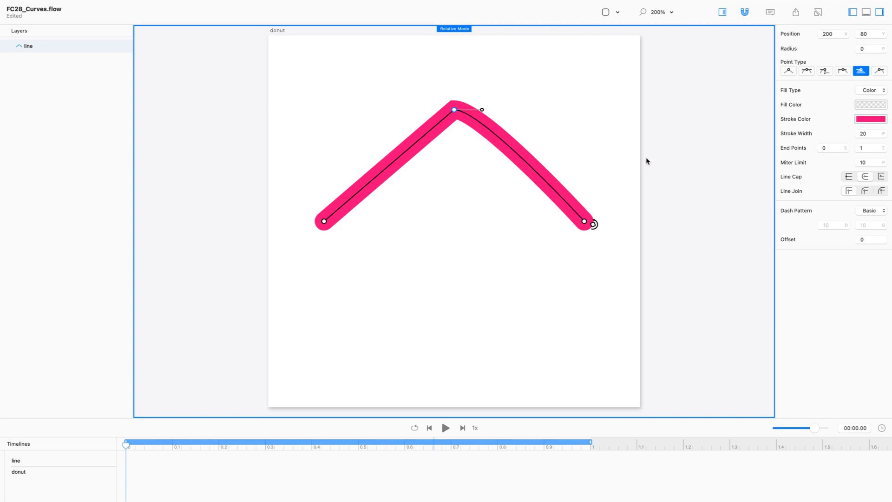
click(880, 72)
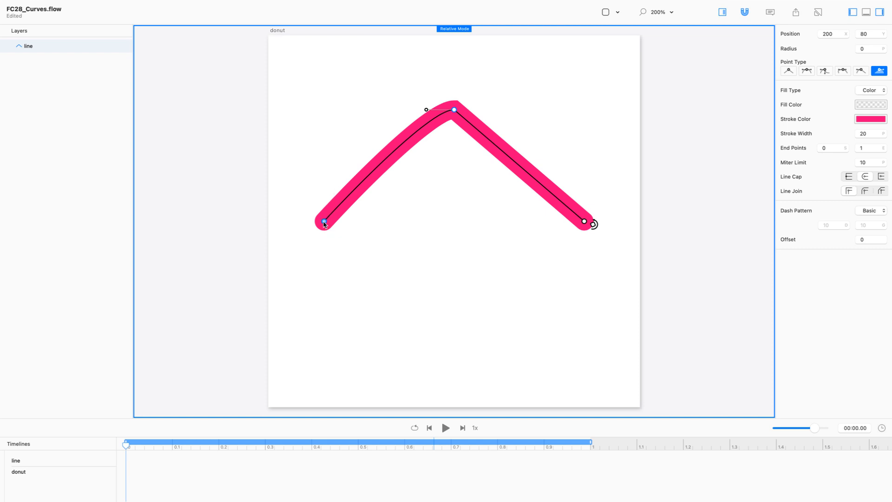
Step: Try extending the peak's left handle outward to about (-121, -2), and undo the move
click(425, 110)
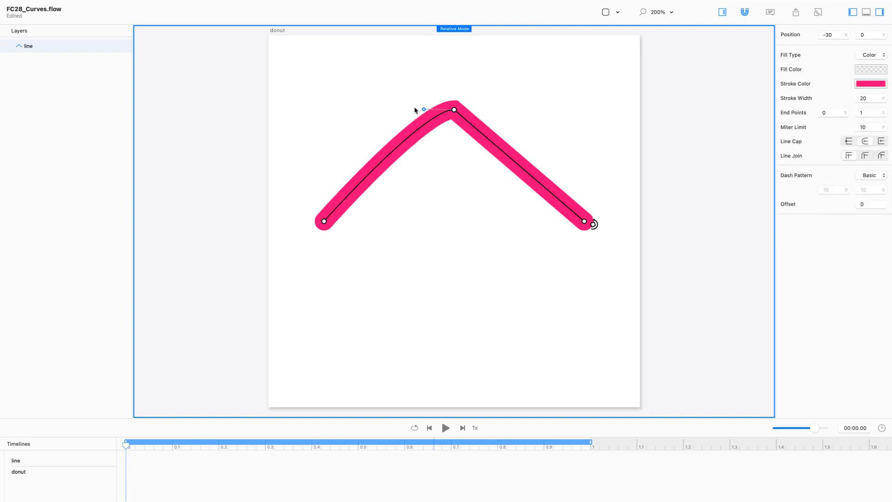
drag(415, 109, 341, 110)
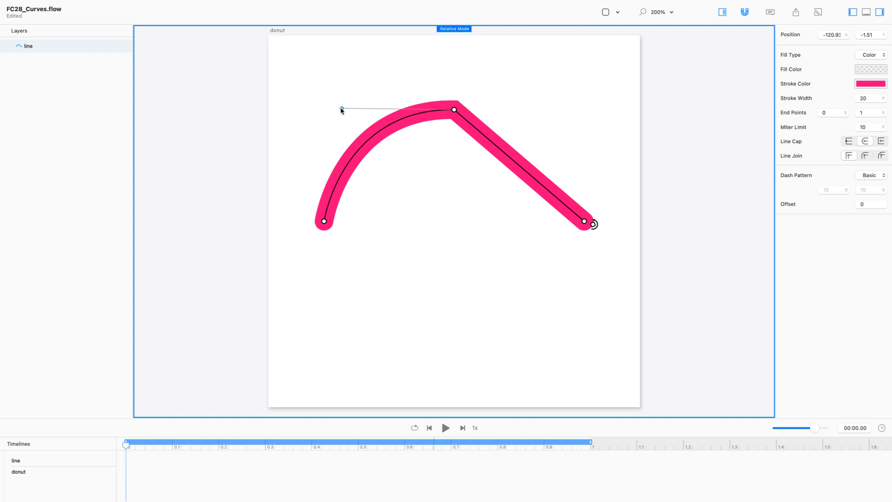
key(super+z)
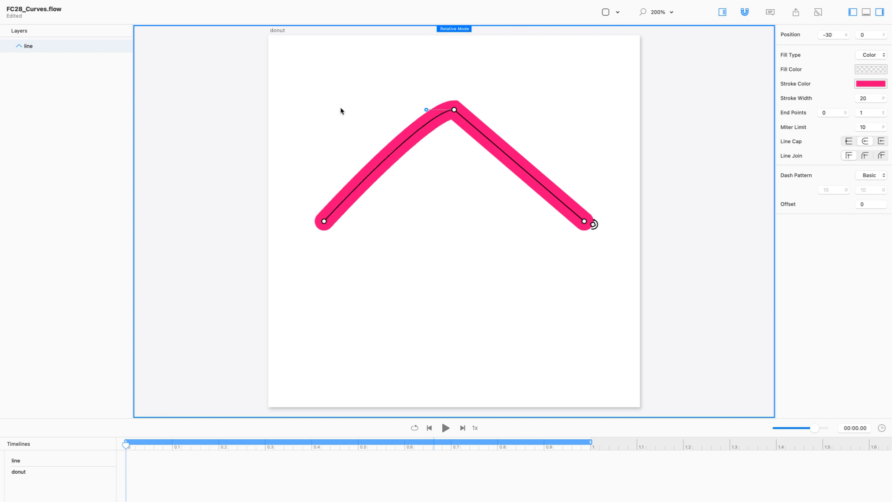
Step: Reset the line's peak point to the straight point type
key(super+z)
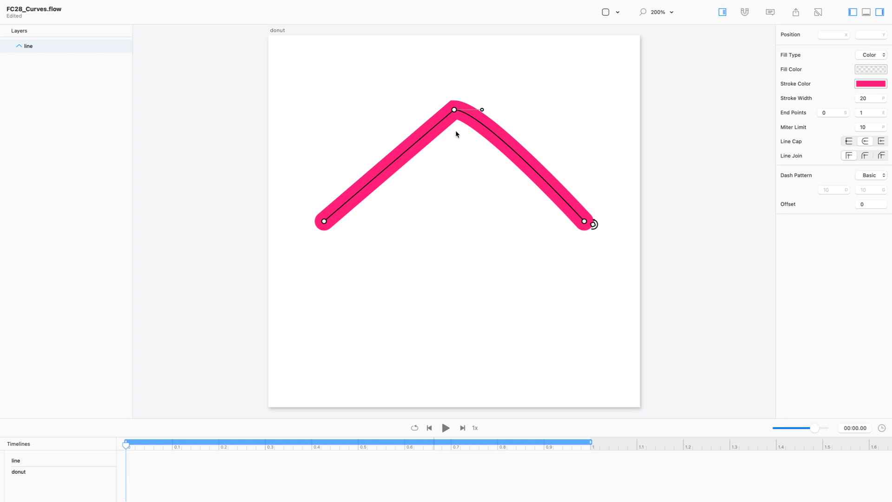
key(super+shift+z)
click(454, 109)
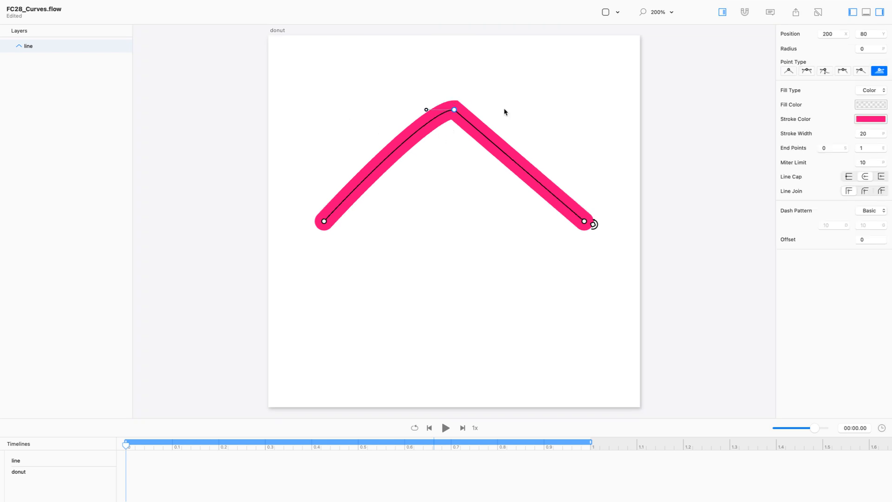
click(789, 71)
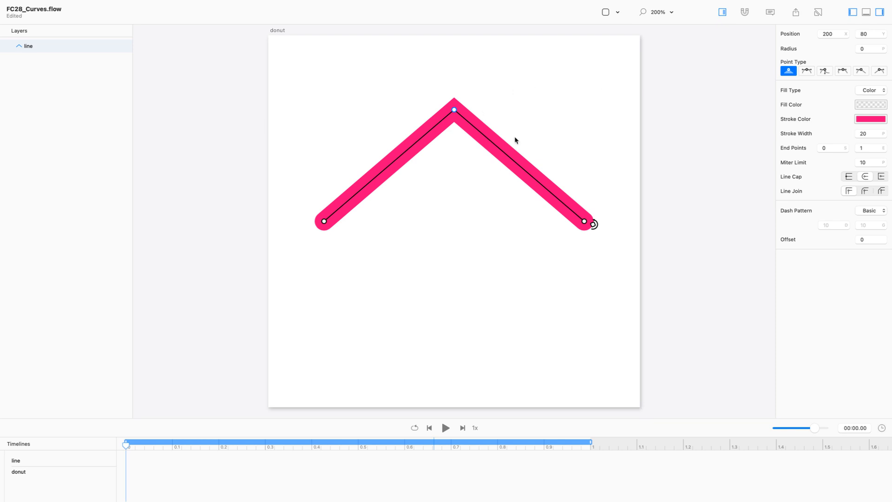
Step: Toggle Relative Mode on and off several times, leaving it turned on
mouse_move(772, 3)
click(743, 14)
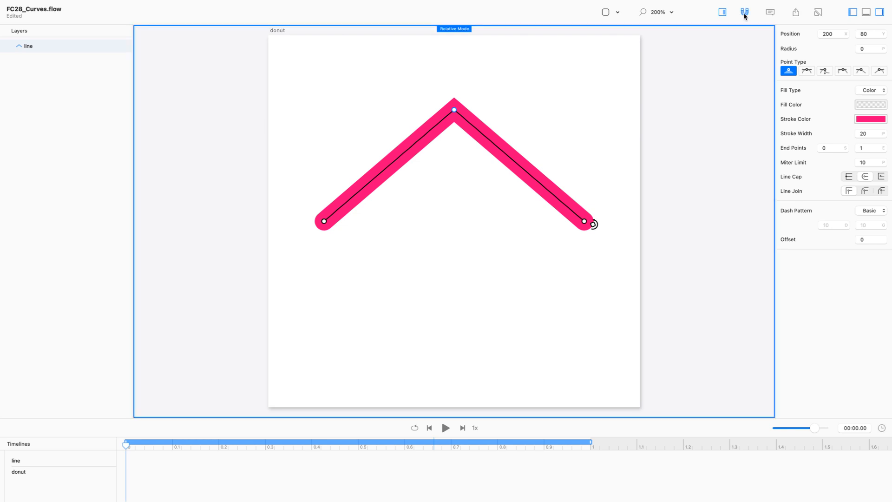
click(743, 14)
click(743, 14)
click(743, 14)
click(744, 14)
click(744, 14)
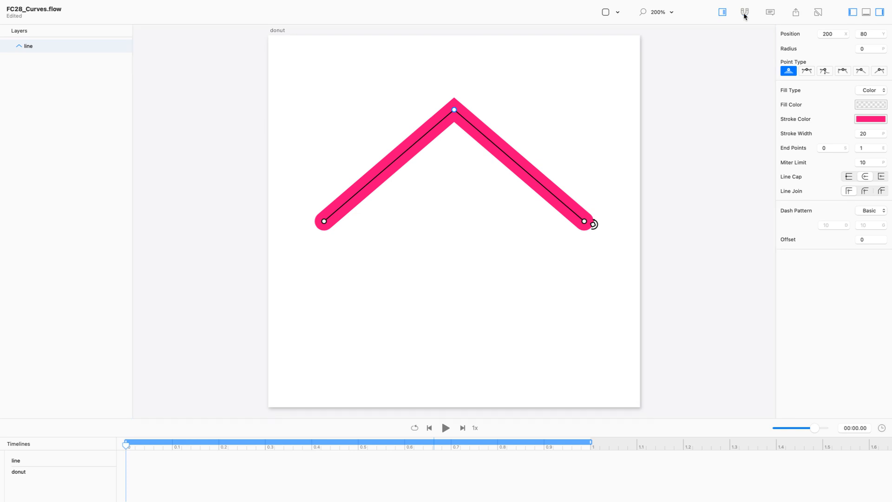
click(743, 14)
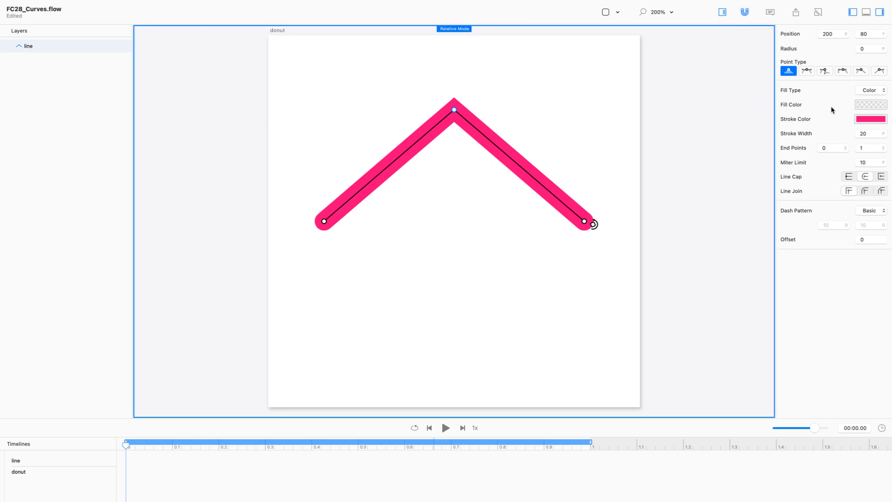
Step: Try mirrored handles on the peak in Relative Mode, play the timeline with the mode off, and undo the handle change
click(806, 71)
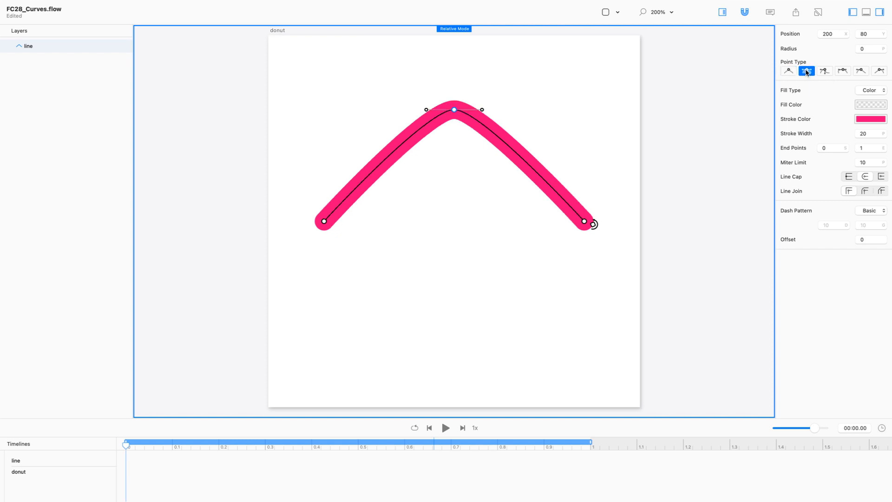
key(r)
key(space)
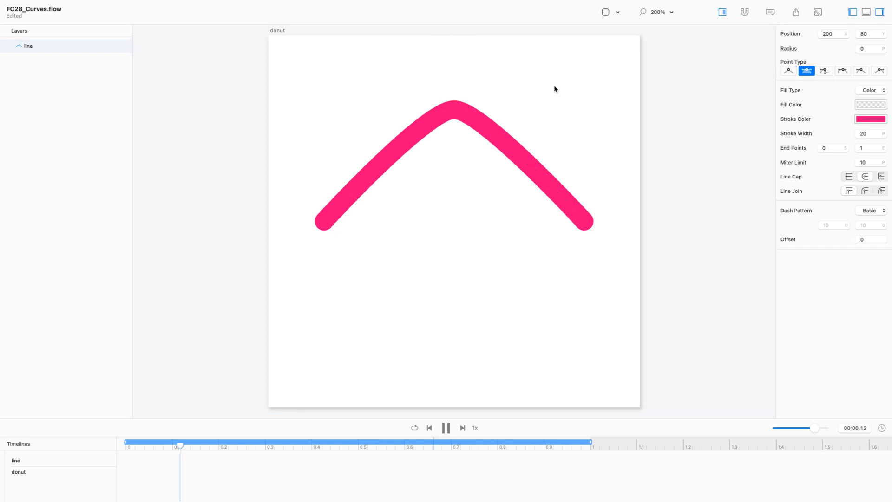
key(super+z)
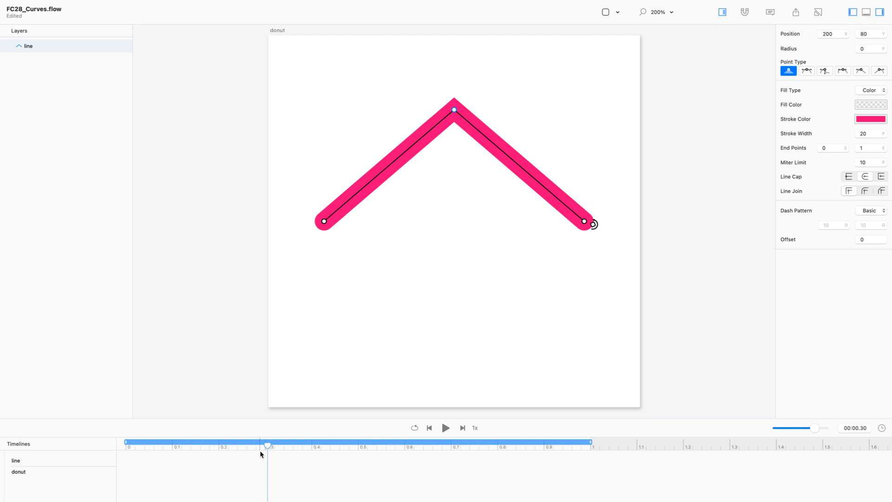
Step: Move the playhead to 0.5 seconds and give the line's peak point mirrored handles
drag(268, 445, 359, 446)
click(806, 72)
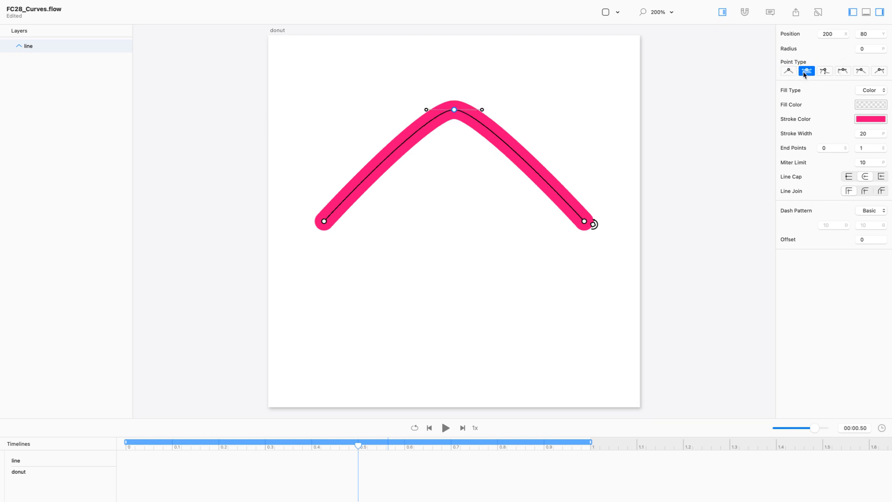